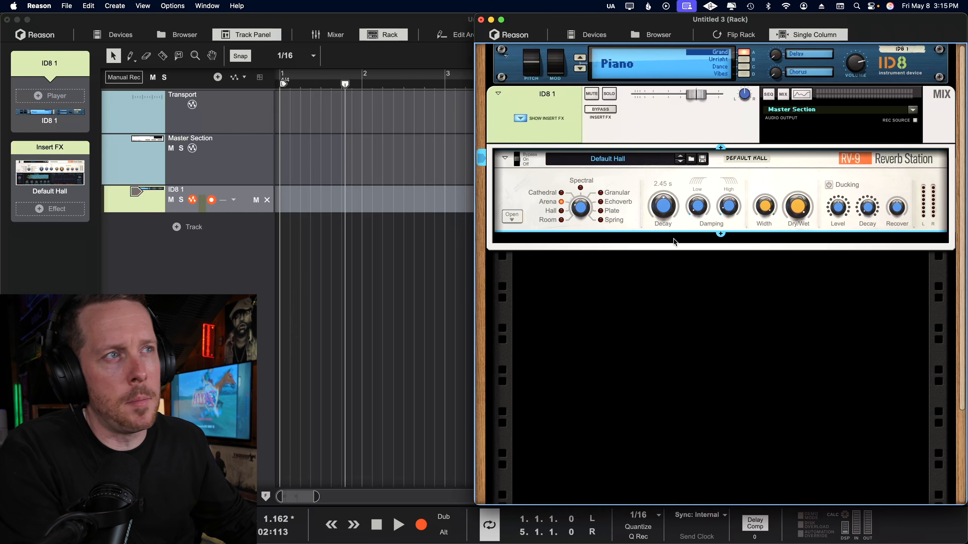
# Audition reverb types including Cathedral and Spectral on the RV-9, and settle on Plate.
pyautogui.moveTo(581, 213)
pyautogui.mouseDown()
pyautogui.moveTo(578, 224)
pyautogui.moveTo(576, 199)
pyautogui.mouseUp()
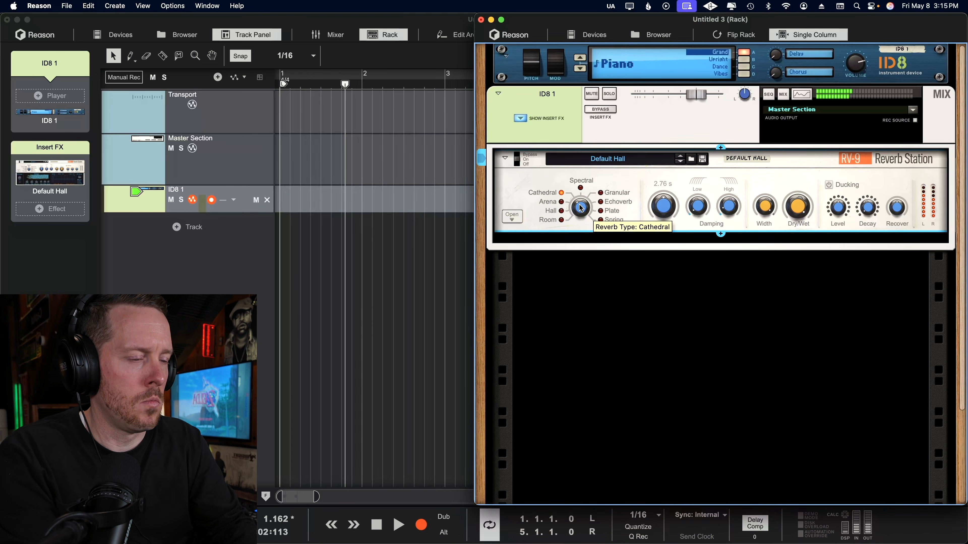
pyautogui.moveTo(579, 207); pyautogui.dragTo(579, 260)
pyautogui.click(590, 181)
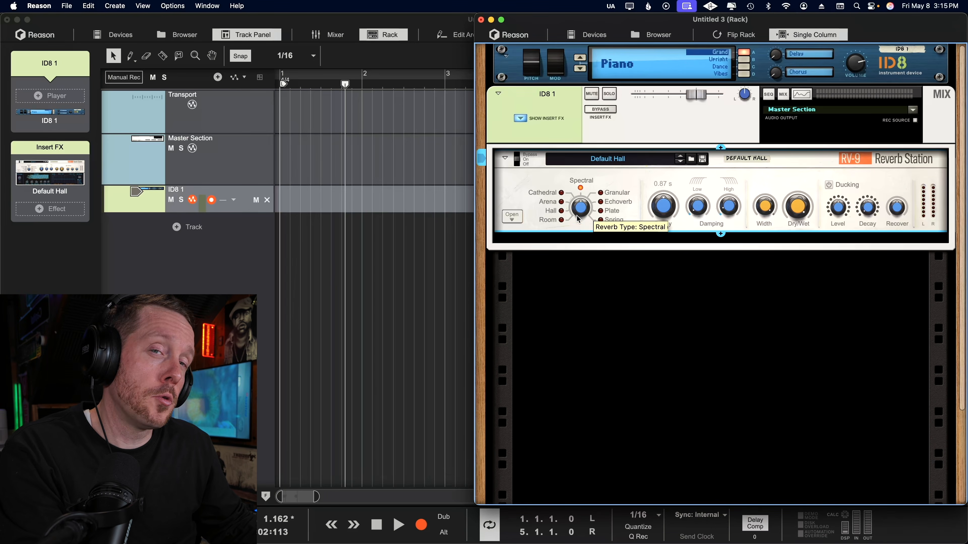
pyautogui.moveTo(581, 216)
pyautogui.mouseDown()
pyautogui.moveTo(583, 191)
pyautogui.moveTo(582, 228)
pyautogui.mouseUp()
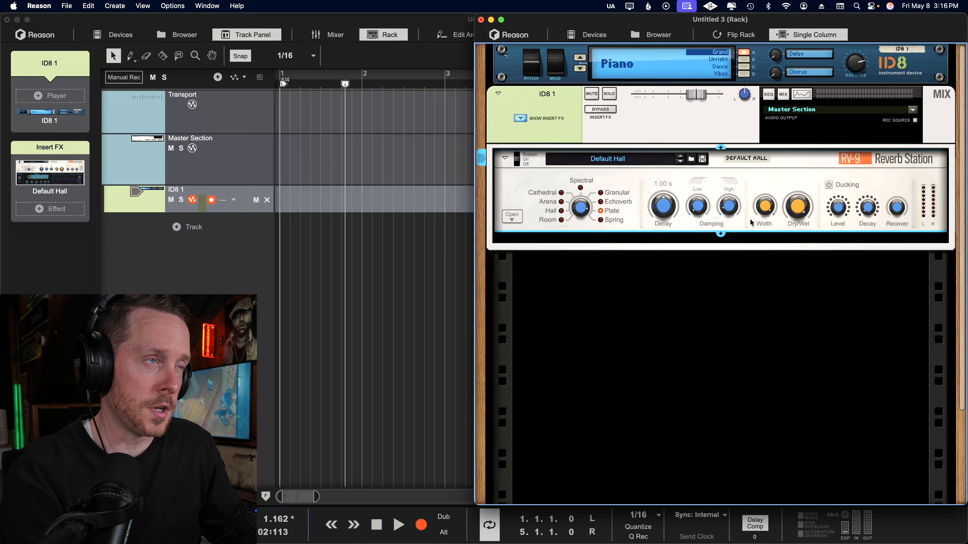
# Try different low and high damping amounts on the Plate reverb while playing the piano.
pyautogui.moveTo(703, 211)
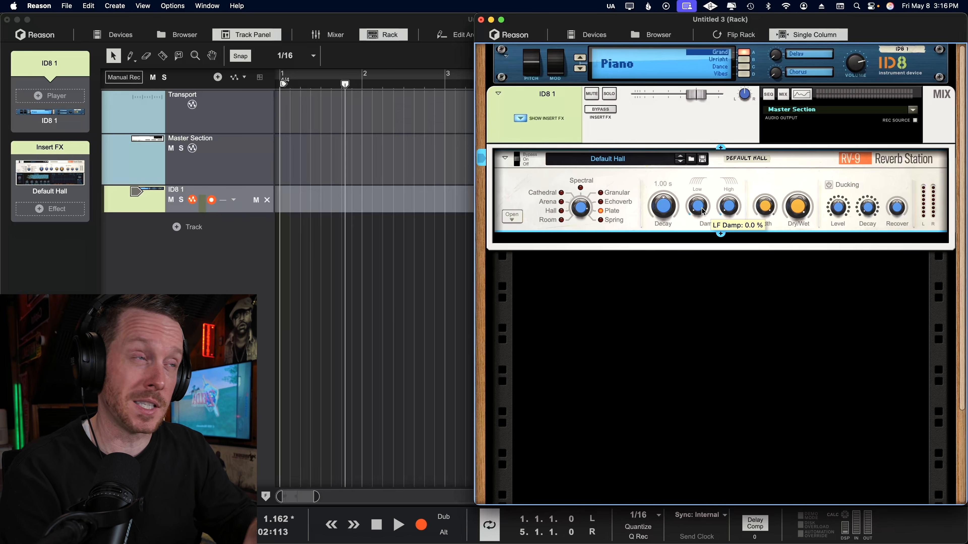
pyautogui.moveTo(703, 211); pyautogui.dragTo(699, 150)
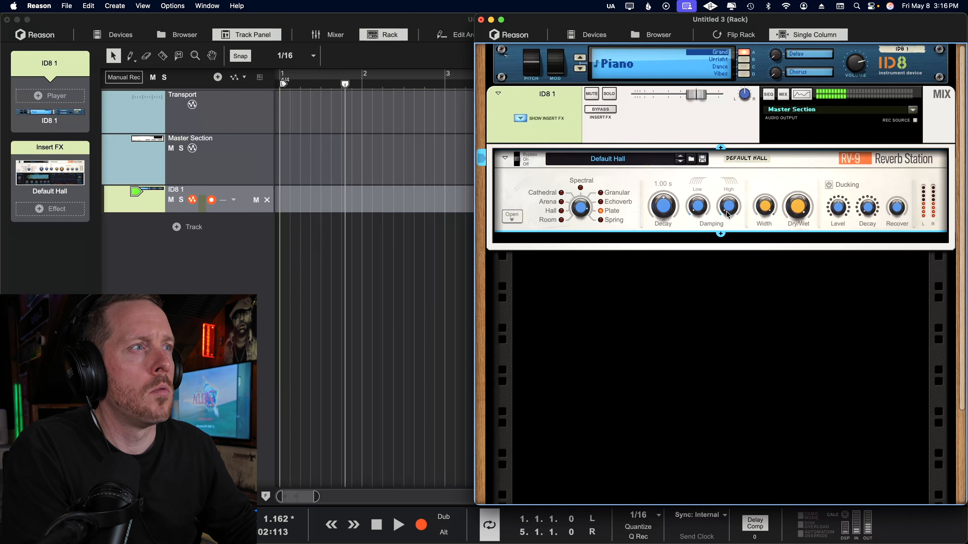
pyautogui.moveTo(727, 214); pyautogui.dragTo(747, 21)
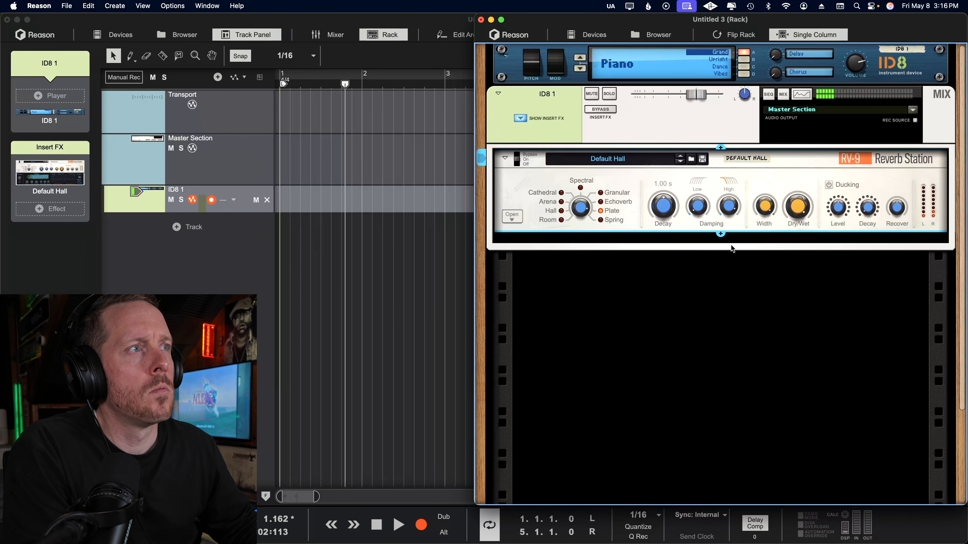
pyautogui.moveTo(731, 249); pyautogui.dragTo(731, 327)
pyautogui.moveTo(690, 204); pyautogui.dragTo(687, 6)
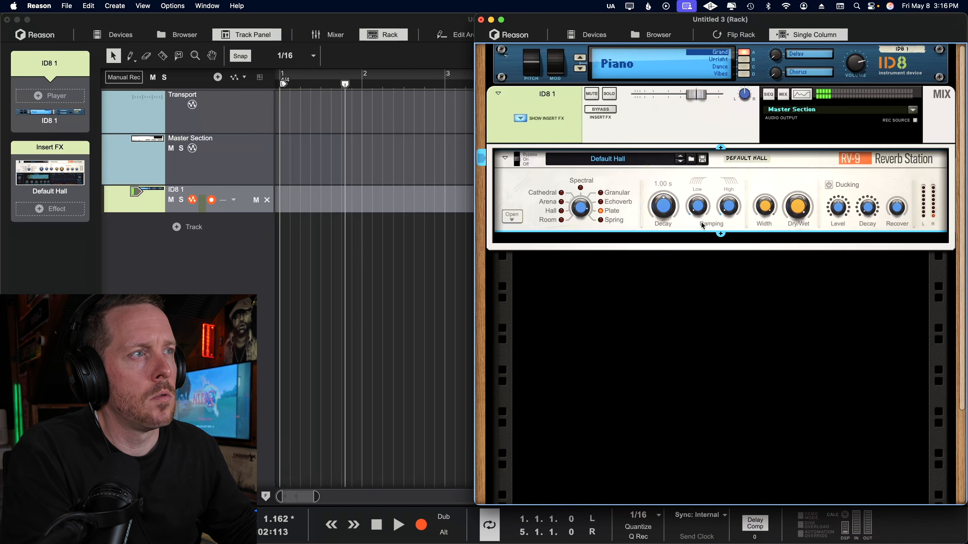
# Try a 4.40 s decay with low damping applied, and undo the changes.
pyautogui.moveTo(659, 203); pyautogui.dragTo(659, 180)
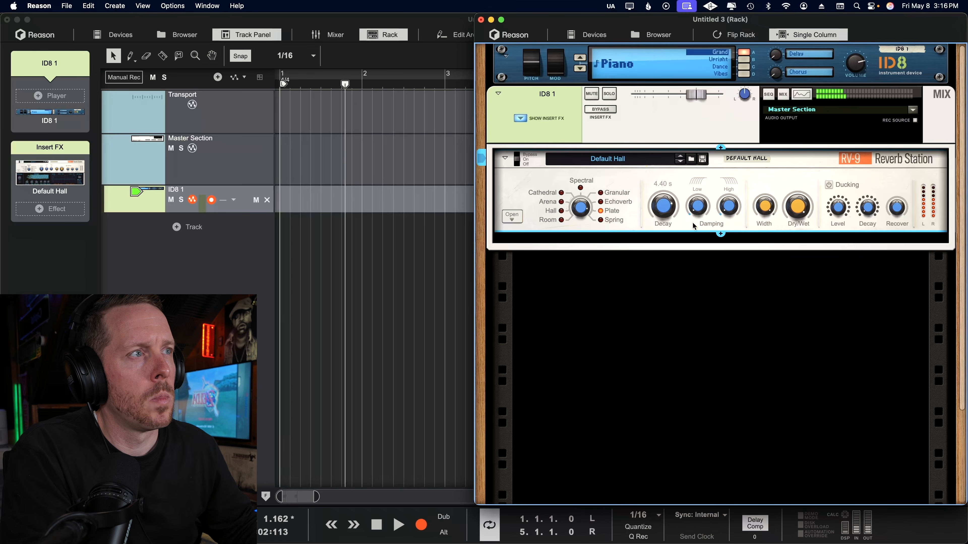
pyautogui.moveTo(696, 215); pyautogui.dragTo(700, 192)
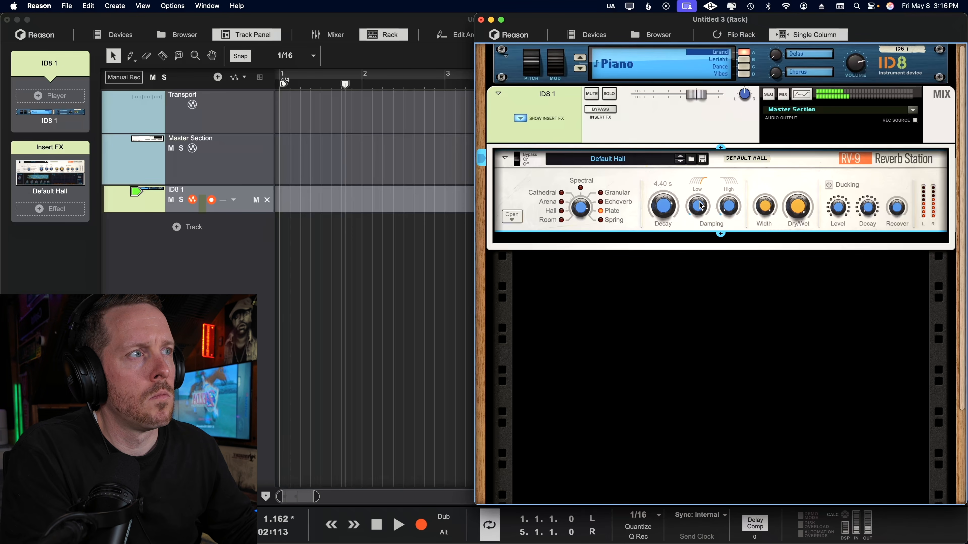
pyautogui.press('super+z')
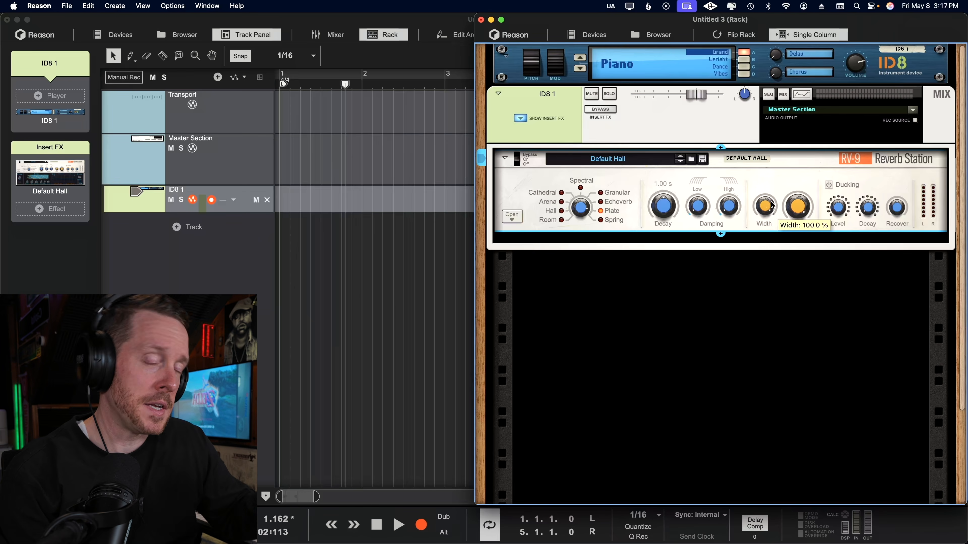
# Try a narrower reverb width, and switch on ducking to test it.
pyautogui.moveTo(772, 205); pyautogui.dragTo(758, 326)
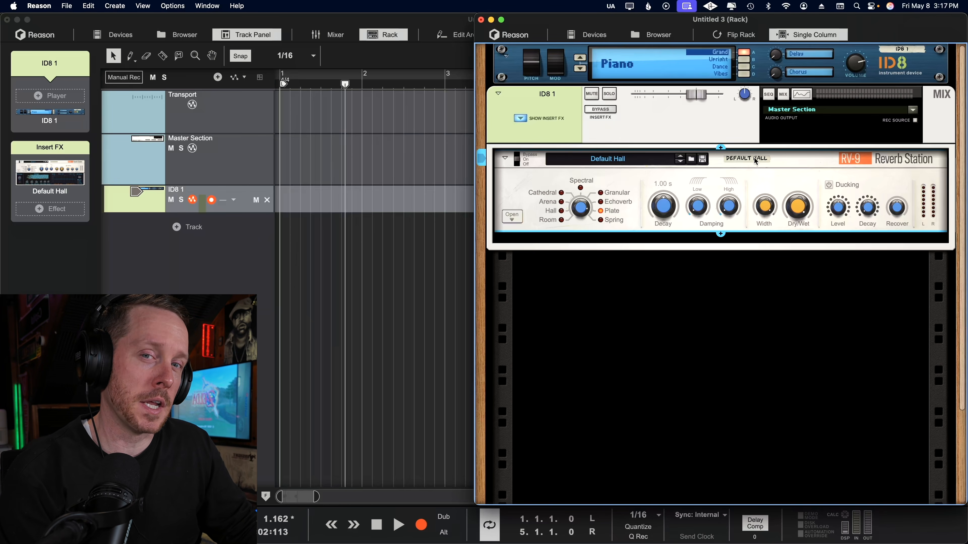
pyautogui.moveTo(766, 216)
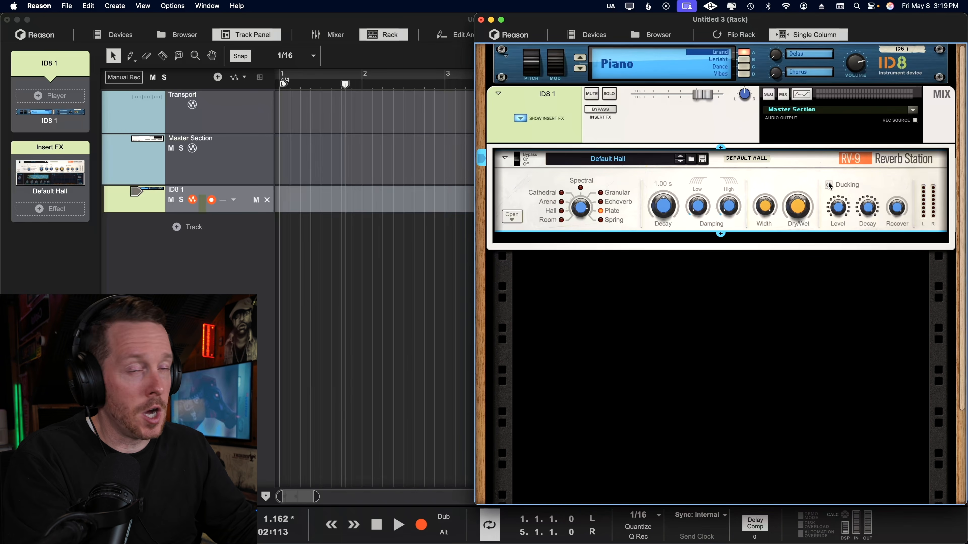
pyautogui.click(829, 185)
pyautogui.moveTo(839, 209)
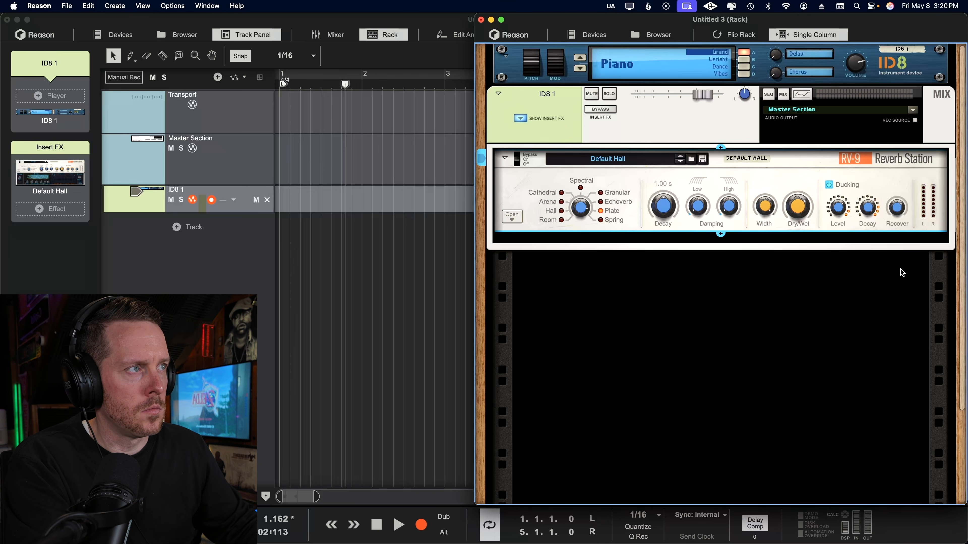
# Open the RV-9's extended controls and shape its EQ: 155 Hz at 0 dB, 512 Hz at -8 dB, 1.8 kHz at -6 dB, 5.8 kHz at 5 dB.
pyautogui.click(512, 216)
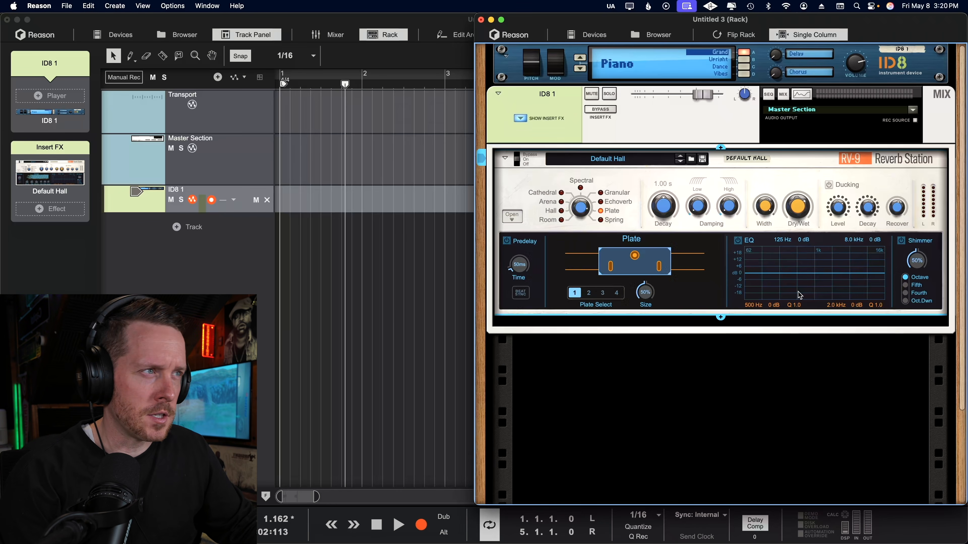
pyautogui.click(736, 242)
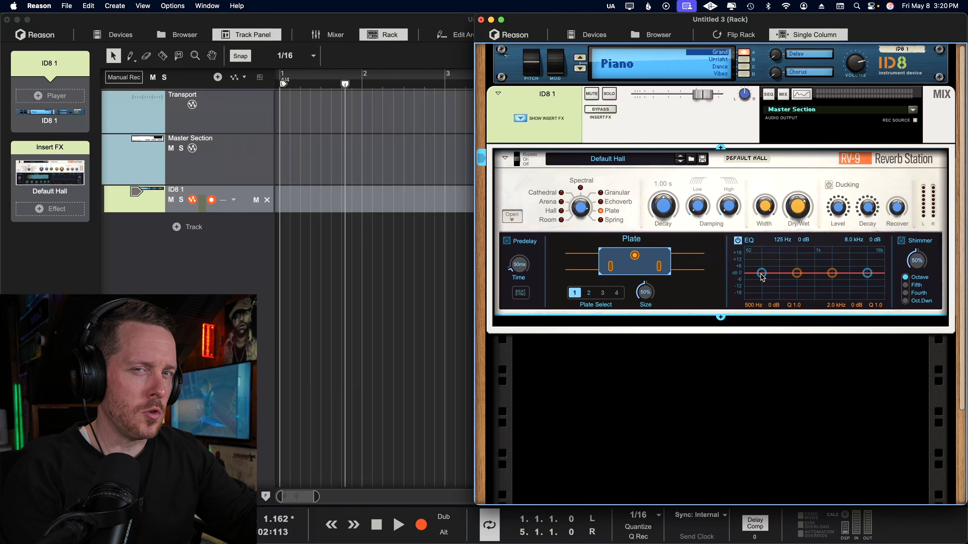
pyautogui.moveTo(762, 273)
pyautogui.mouseDown()
pyautogui.moveTo(775, 286)
pyautogui.moveTo(767, 273)
pyautogui.mouseUp()
pyautogui.moveTo(867, 273)
pyautogui.mouseDown()
pyautogui.moveTo(830, 256)
pyautogui.moveTo(830, 280)
pyautogui.moveTo(800, 257)
pyautogui.moveTo(798, 282)
pyautogui.moveTo(859, 267)
pyautogui.mouseUp()
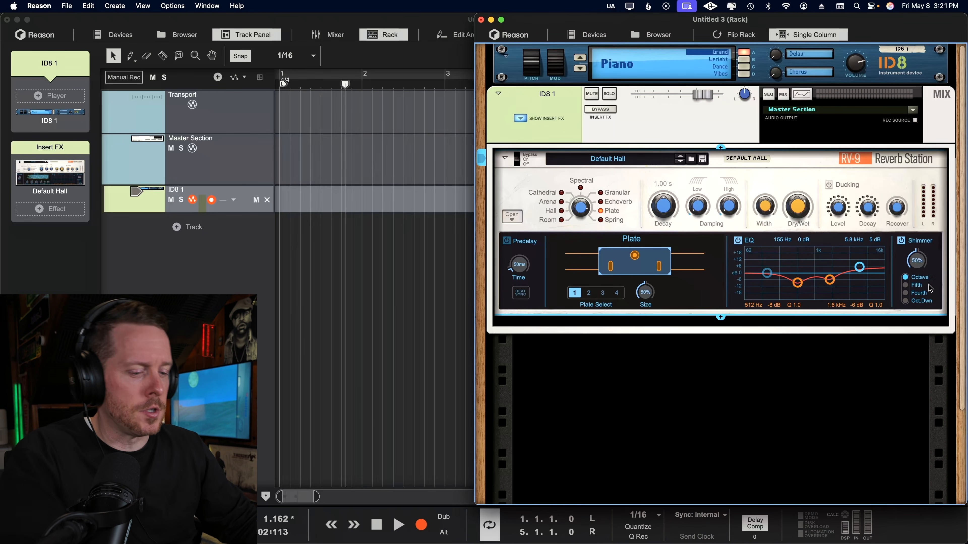
# Try higher and lower shimmer amounts and leave the shimmer at 51%.
pyautogui.moveTo(915, 263); pyautogui.dragTo(914, 261)
pyautogui.scroll(8, 916, 265)
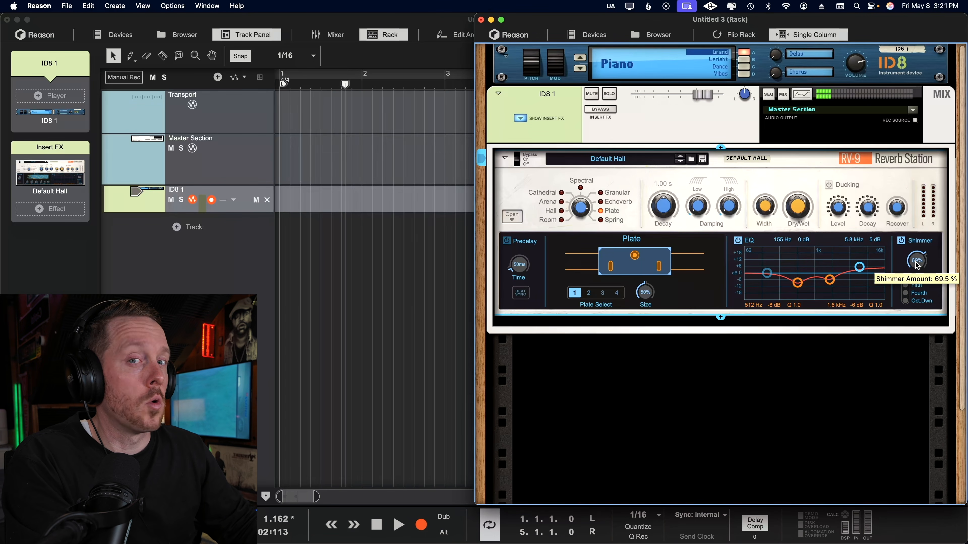
pyautogui.scroll(-10, 916, 266)
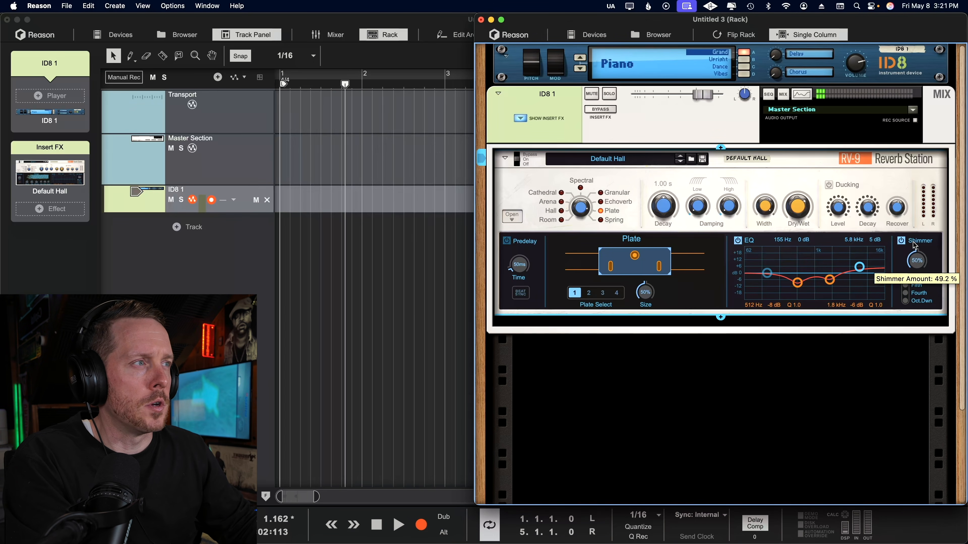
pyautogui.scroll(4, 916, 267)
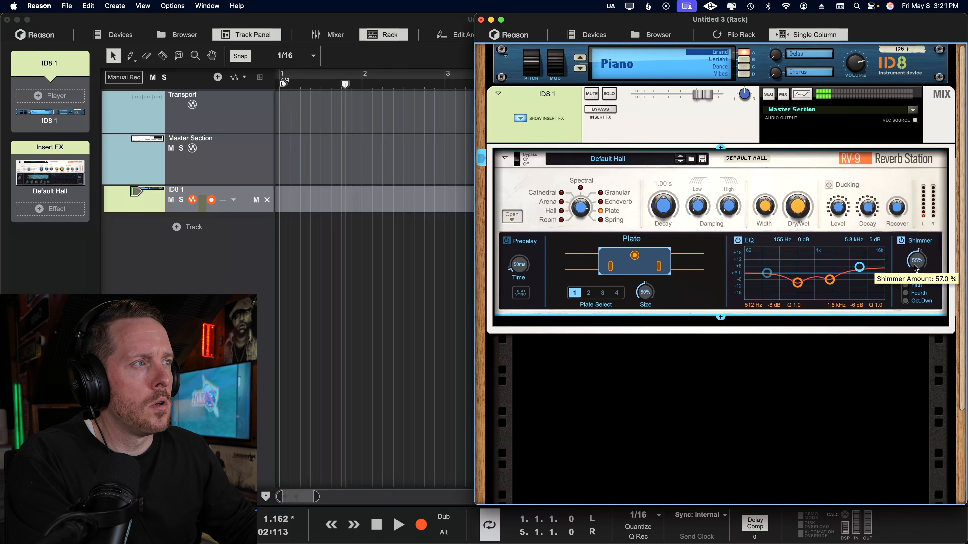
pyautogui.scroll(-2, 915, 267)
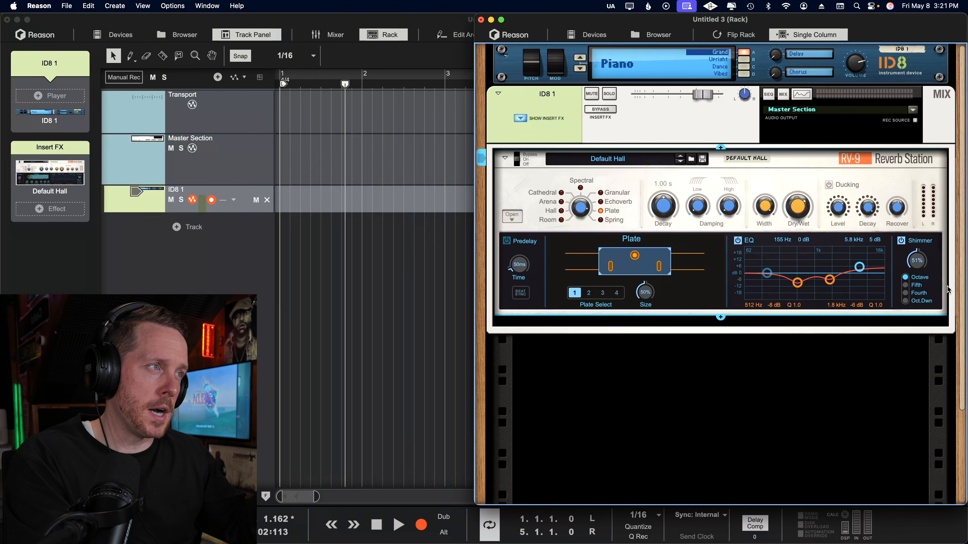
# Step the shimmer interval through Fifth and Fourth, and settle on Oct.Dwn.
pyautogui.click(906, 286)
pyautogui.click(906, 293)
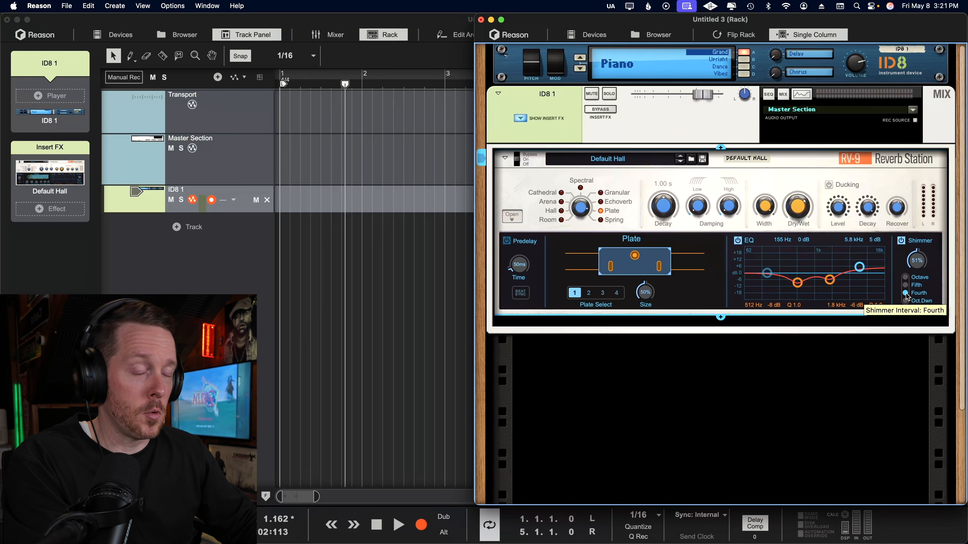
pyautogui.click(906, 302)
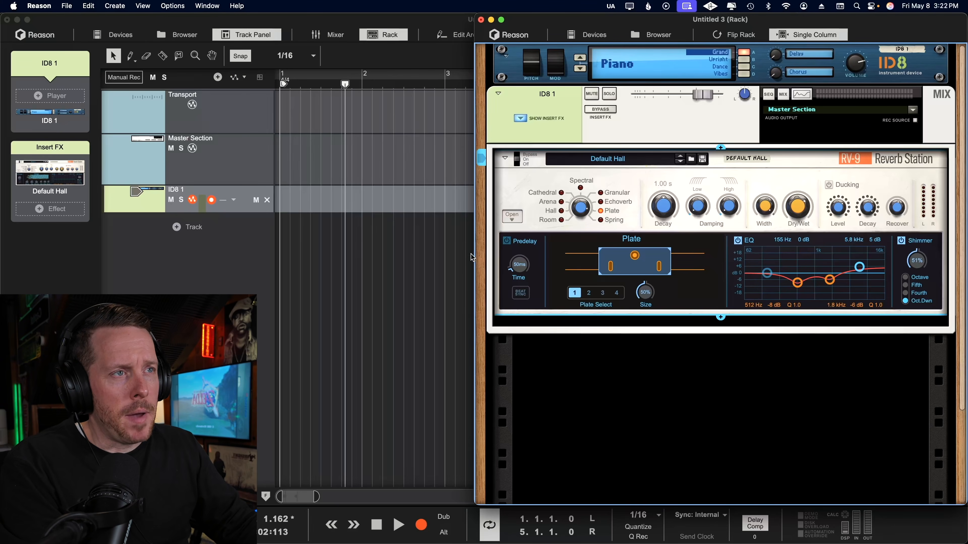
# Adjust the predelay time and sync it to the beat at 1/8.
pyautogui.moveTo(524, 273); pyautogui.dragTo(521, 254)
pyautogui.click(520, 292)
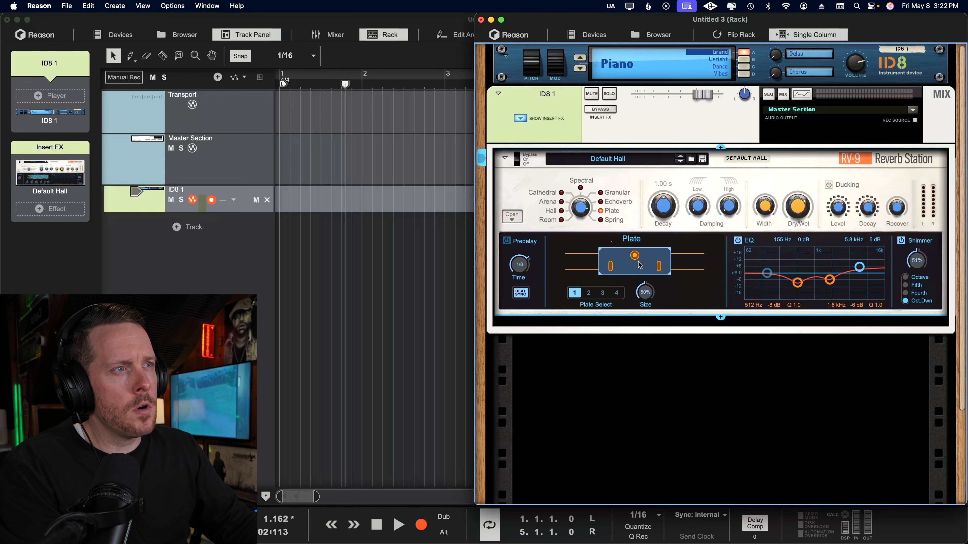
# Change the reverb type to Room with early level 56%, size 49% and modulation 57%.
pyautogui.moveTo(583, 216); pyautogui.dragTo(592, 324)
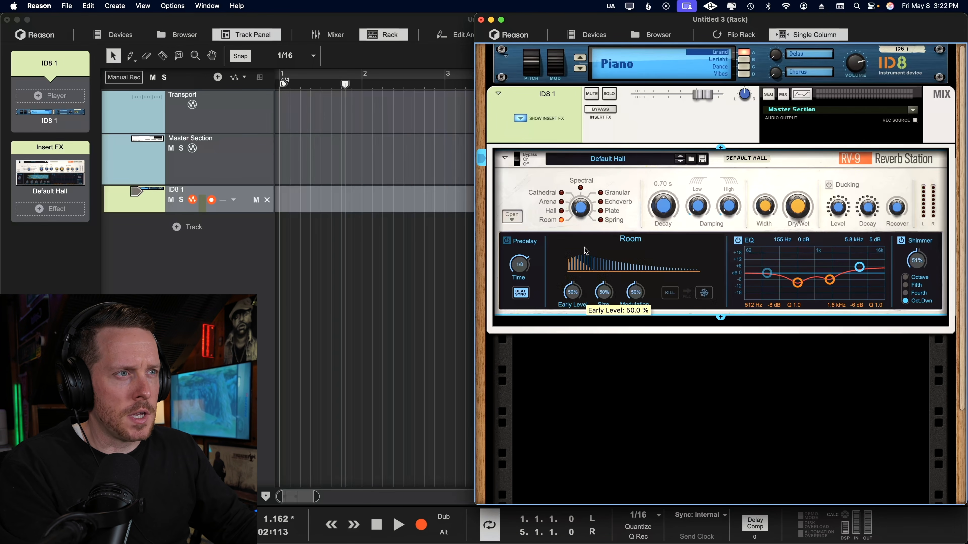
pyautogui.moveTo(572, 293); pyautogui.dragTo(621, 249)
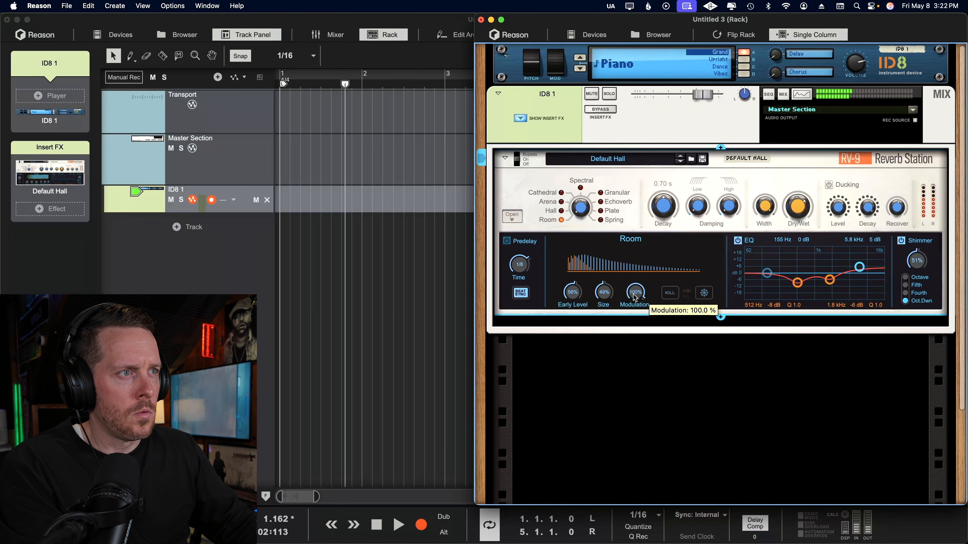
pyautogui.moveTo(635, 298); pyautogui.dragTo(638, 326)
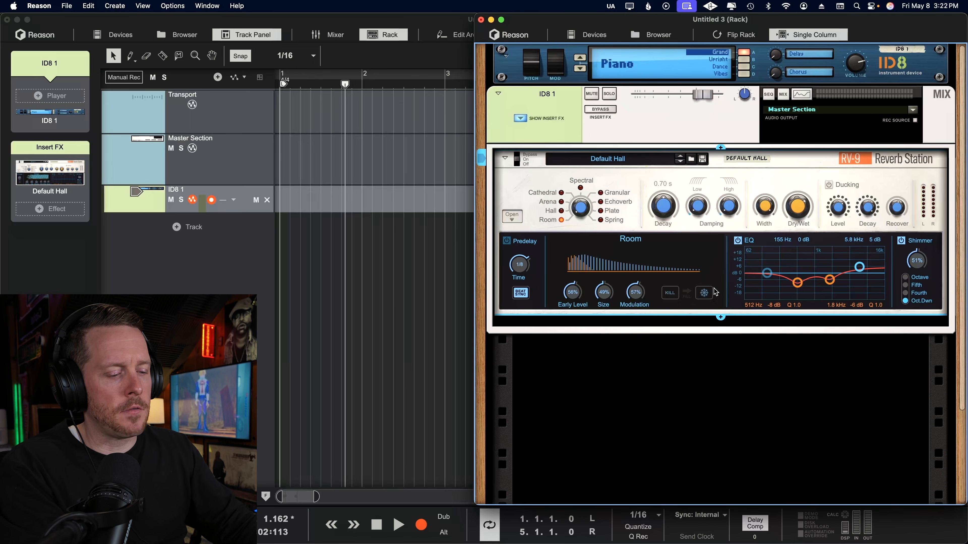
# Test Freeze on the Room reverb by switching it on and off, and enable Freeze and Kill together.
pyautogui.click(704, 293)
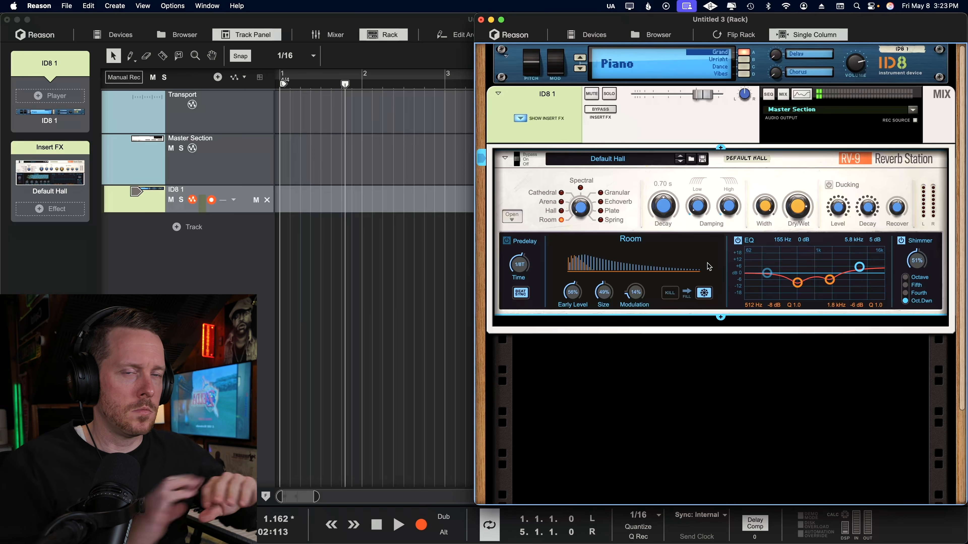
pyautogui.click(706, 295)
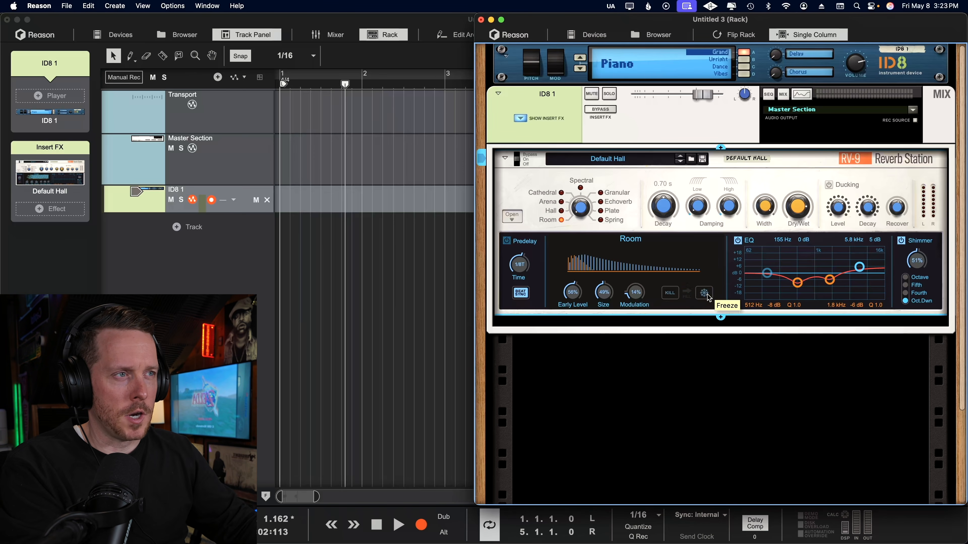
pyautogui.click(705, 295)
pyautogui.click(672, 294)
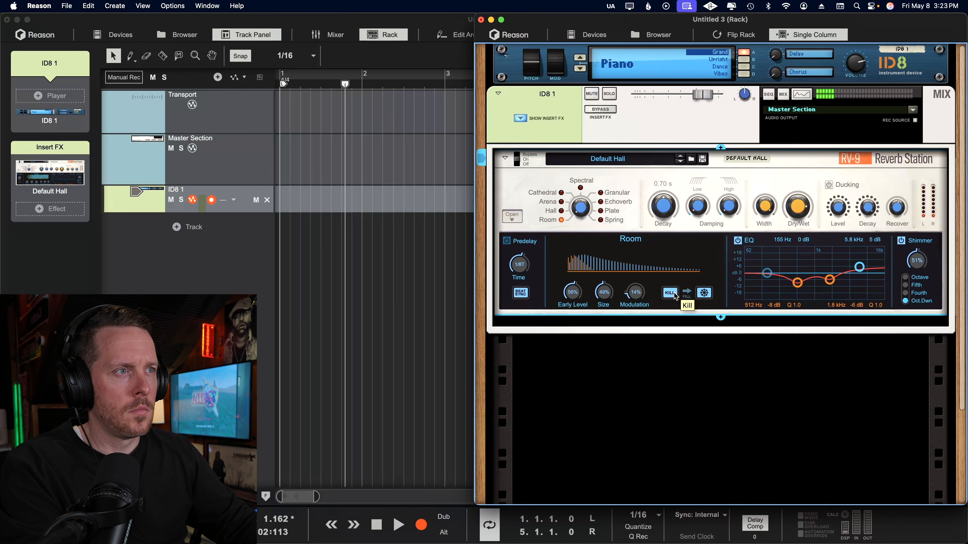
# Change the reverb type to Spring and audition spring types 1 to 4, ending on 4.
pyautogui.click(606, 220)
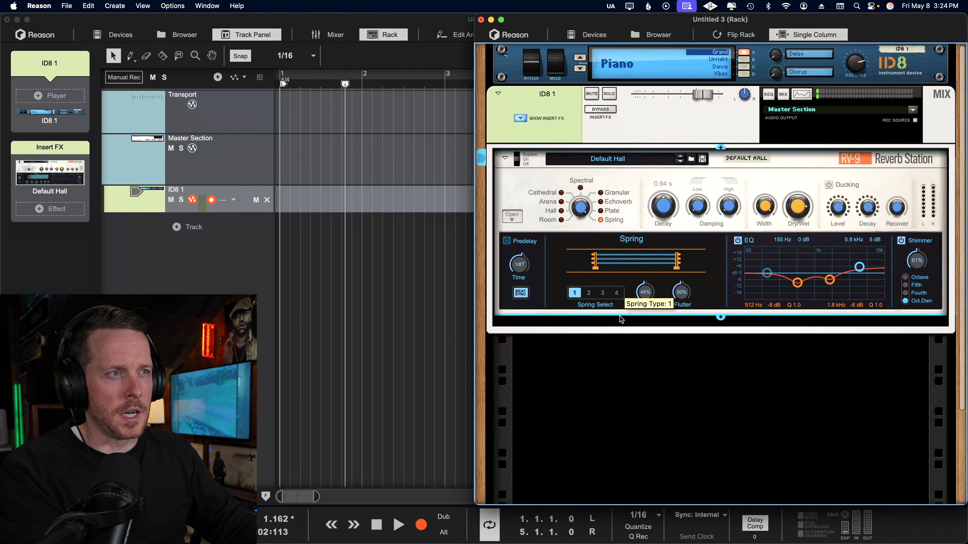
pyautogui.click(589, 294)
pyautogui.click(574, 293)
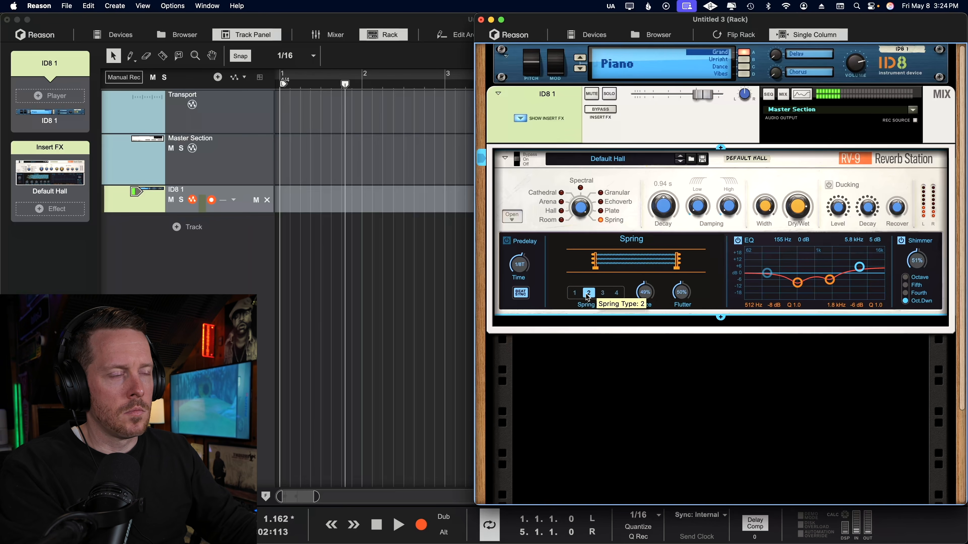
pyautogui.click(602, 293)
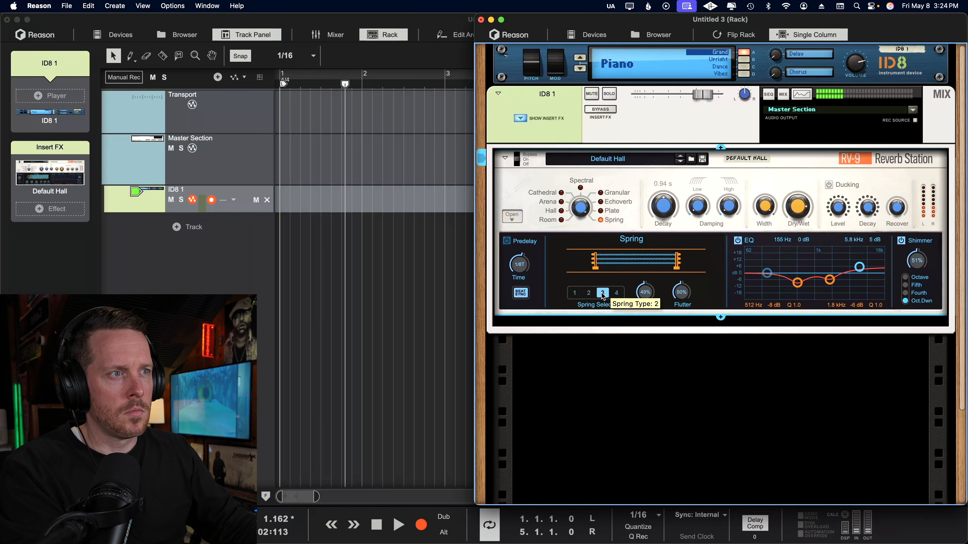
pyautogui.click(615, 293)
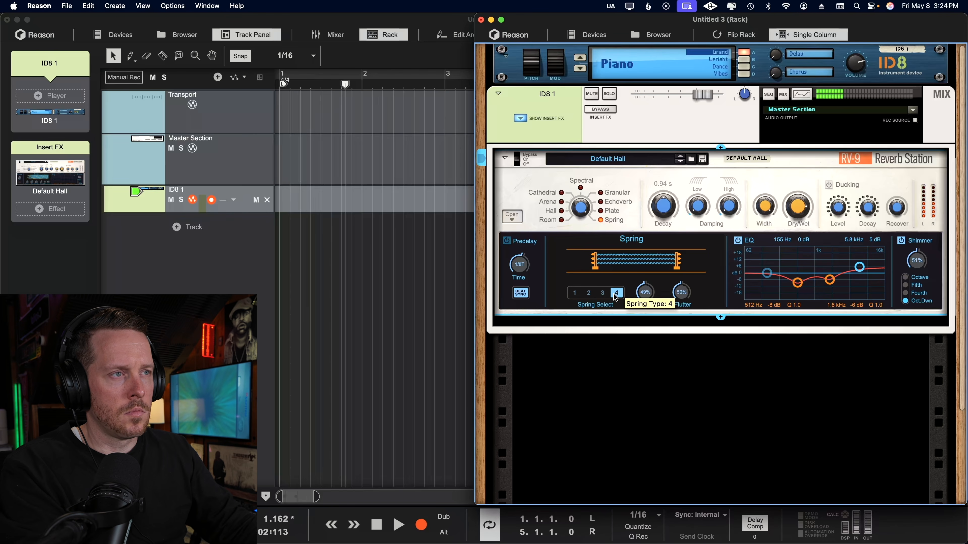
# Adjust the Spring reverb's setting, change the reverb type to Plate, audition plate types 2, 4 and 1, and adjust the plate size.
pyautogui.moveTo(645, 294); pyautogui.dragTo(679, 325)
pyautogui.scroll(10, 680, 301)
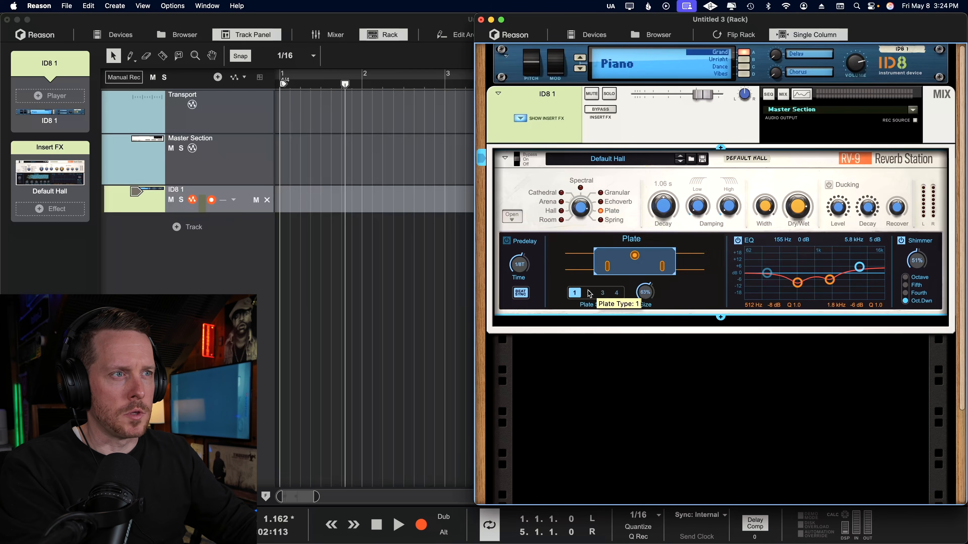
pyautogui.click(589, 292)
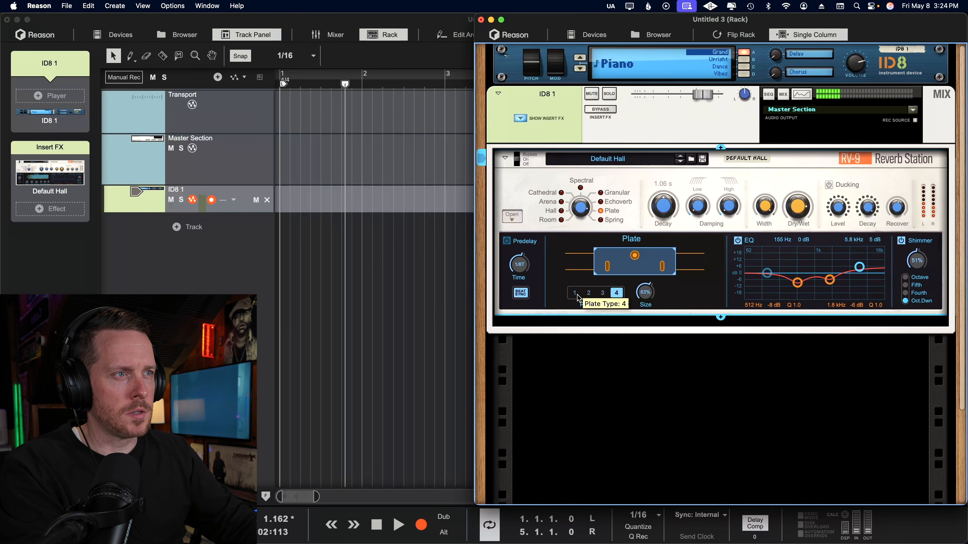
pyautogui.click(614, 293)
pyautogui.click(574, 293)
pyautogui.moveTo(645, 293); pyautogui.dragTo(629, 313)
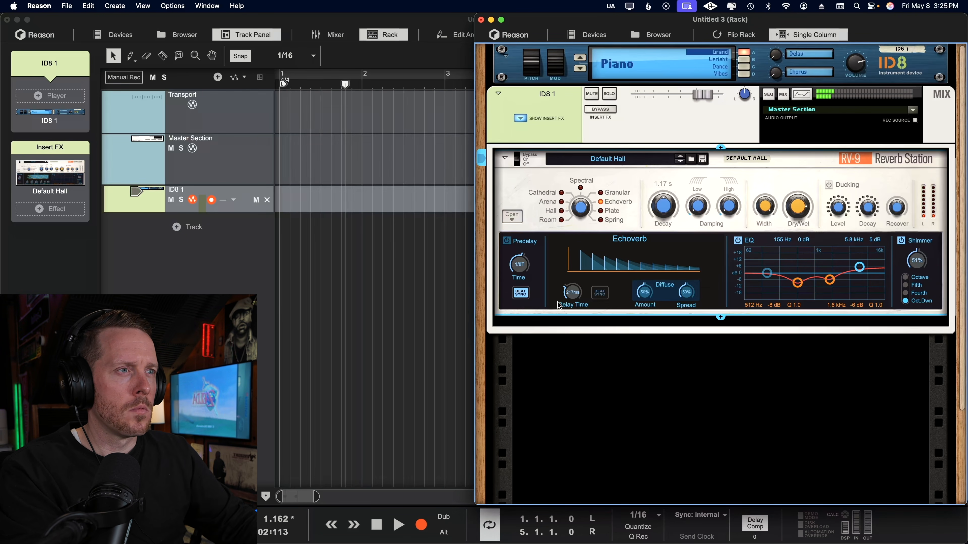
# Change the reverb type to Echoverb, adjust delay time and diffuse amount, set spread to 67.2%, and sync the delay to the beat at 1/8.
pyautogui.moveTo(573, 298); pyautogui.dragTo(573, 292)
pyautogui.moveTo(644, 293); pyautogui.dragTo(682, 254)
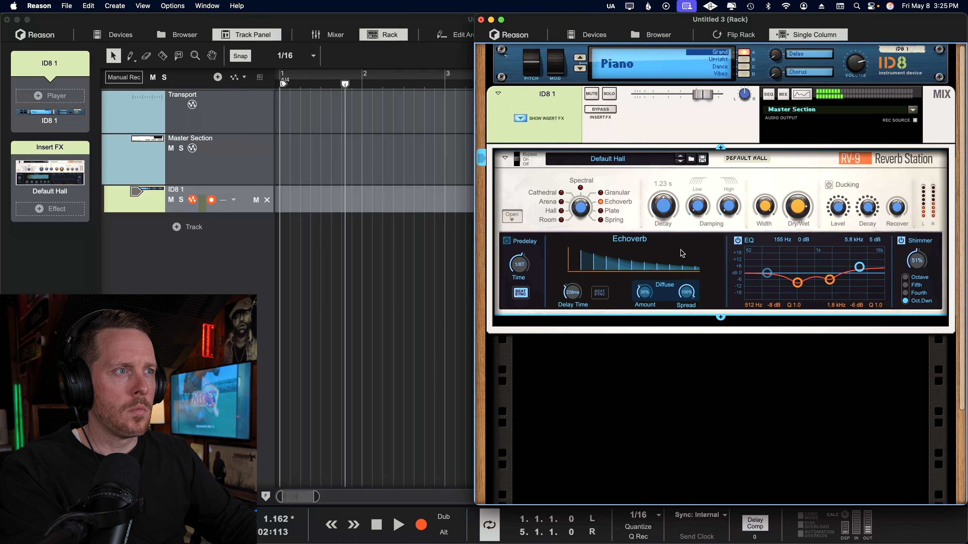
pyautogui.moveTo(688, 298); pyautogui.dragTo(686, 311)
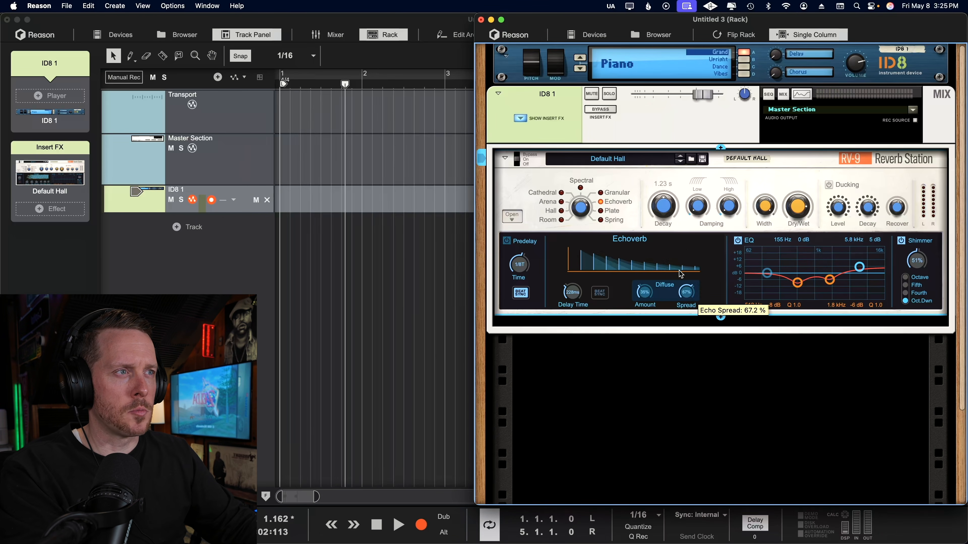
pyautogui.click(601, 294)
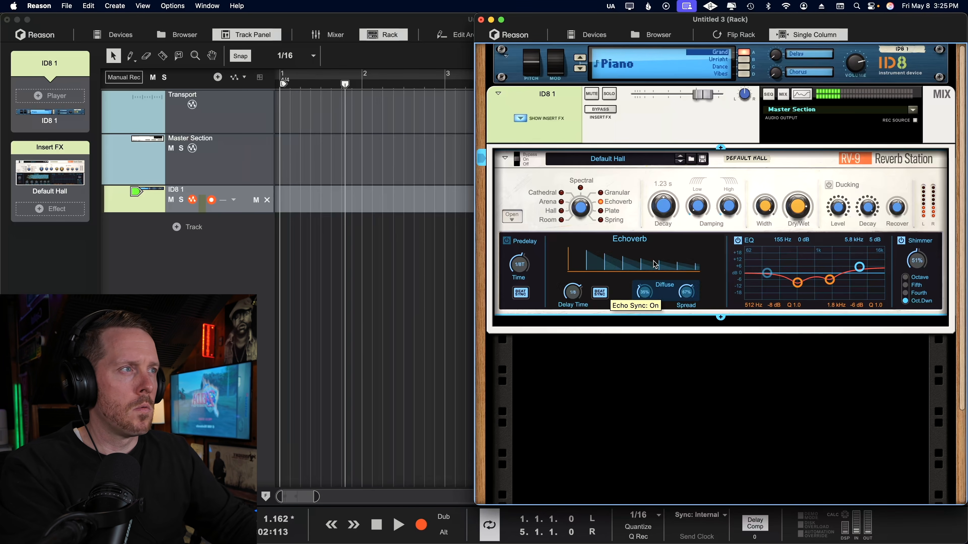
pyautogui.click(507, 241)
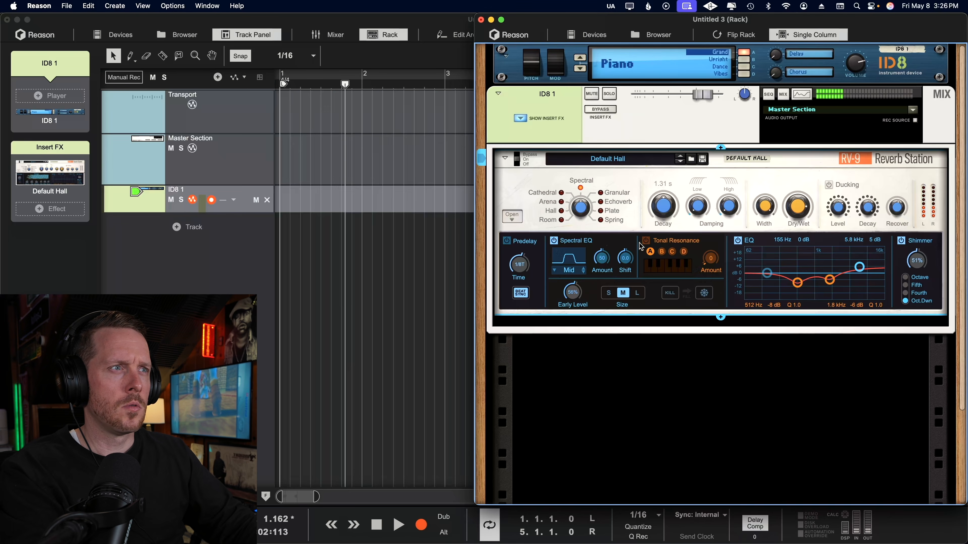
# Change the reverb type to Spectral, audition the Tonal Resonance presets with amount 57, and adjust the Spectral EQ's shift with the Notch shape.
pyautogui.click(662, 251)
pyautogui.click(672, 252)
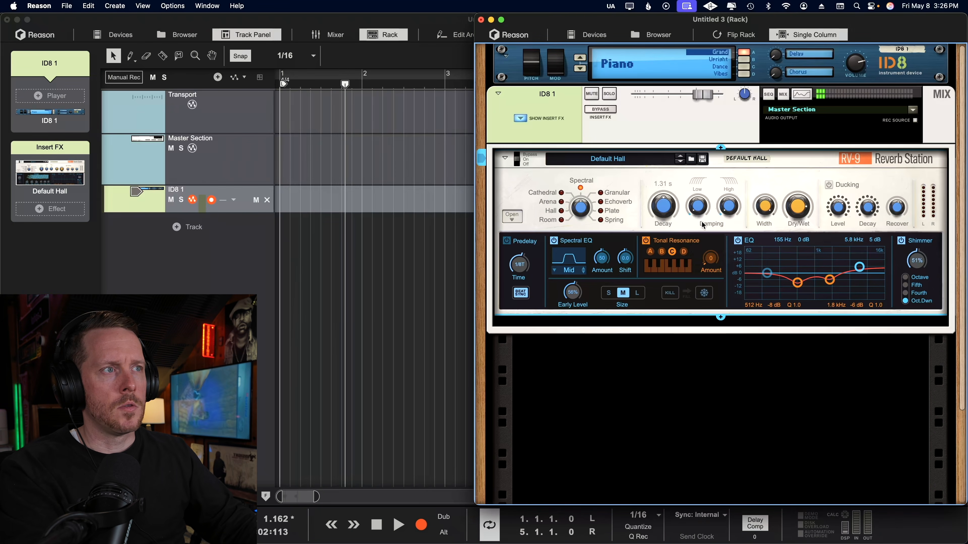
pyautogui.click(662, 252)
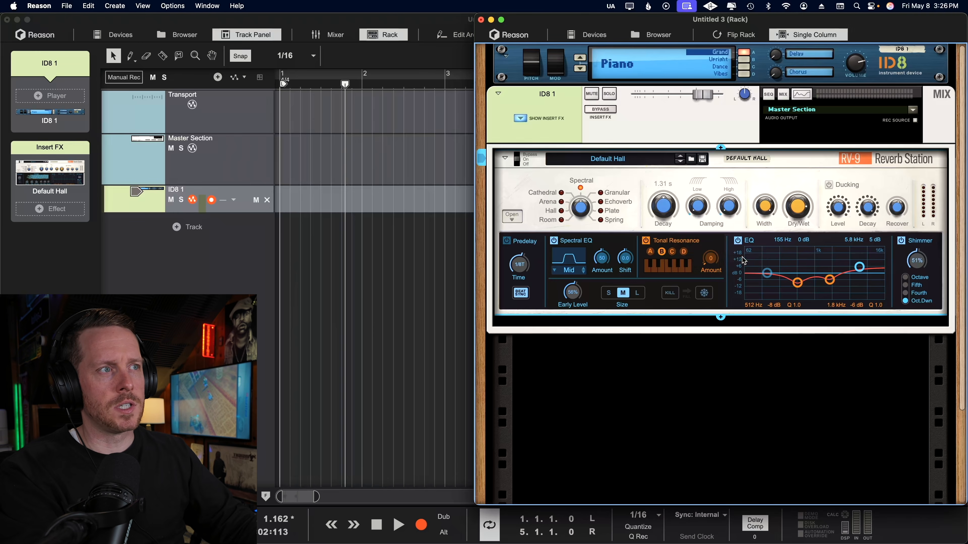
pyautogui.moveTo(711, 260); pyautogui.dragTo(707, 221)
pyautogui.click(650, 253)
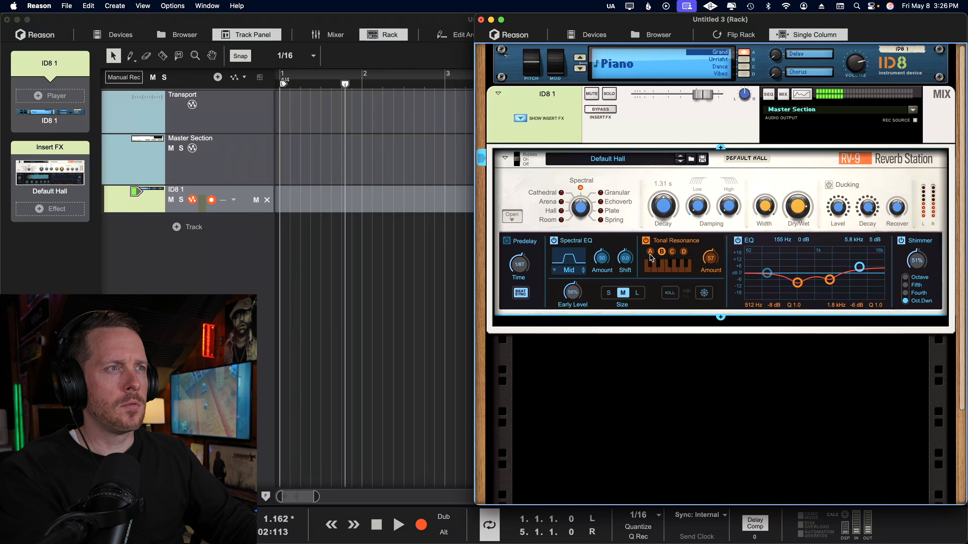
pyautogui.click(683, 252)
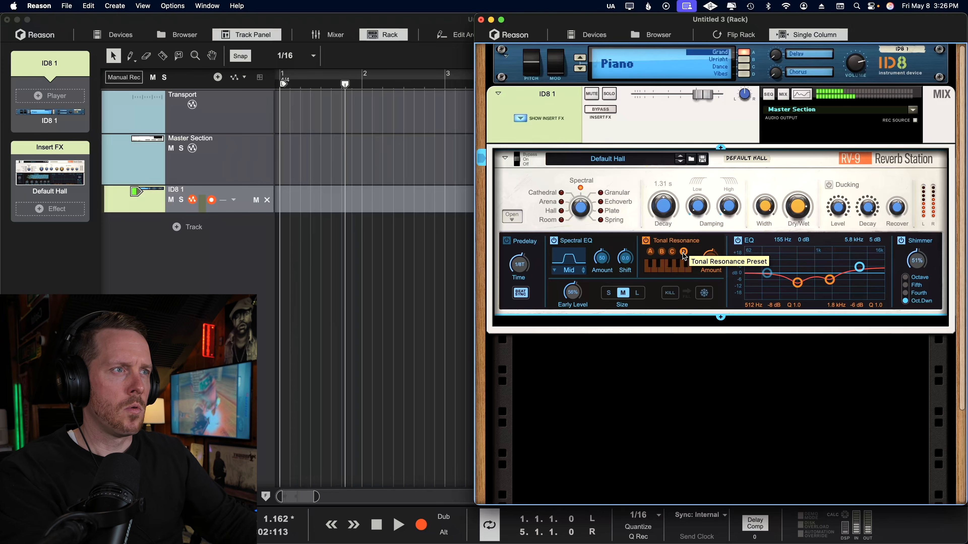
pyautogui.click(672, 252)
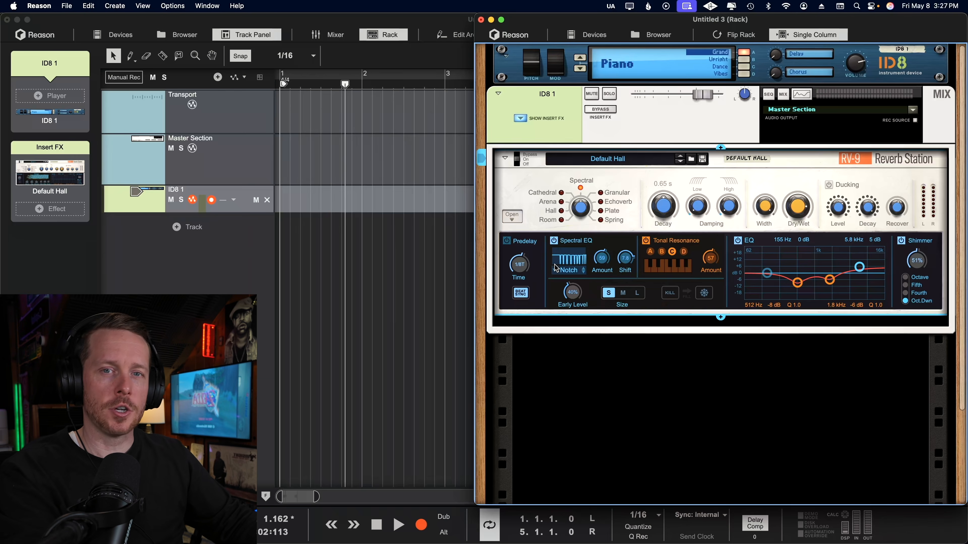
pyautogui.moveTo(624, 258); pyautogui.dragTo(630, 313)
# Change the reverb type to Granular with rate 31 Hz, buffer size 0.76 s and reverse 97.7%, adjusting pitch modulation and diffuse as well.
pyautogui.moveTo(582, 233); pyautogui.dragTo(583, 228)
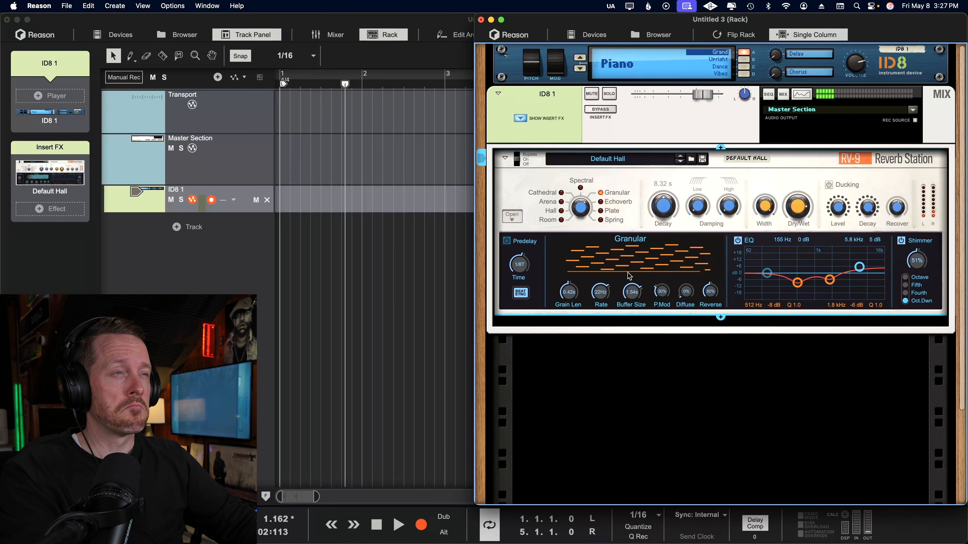
pyautogui.moveTo(631, 292); pyautogui.dragTo(599, 293)
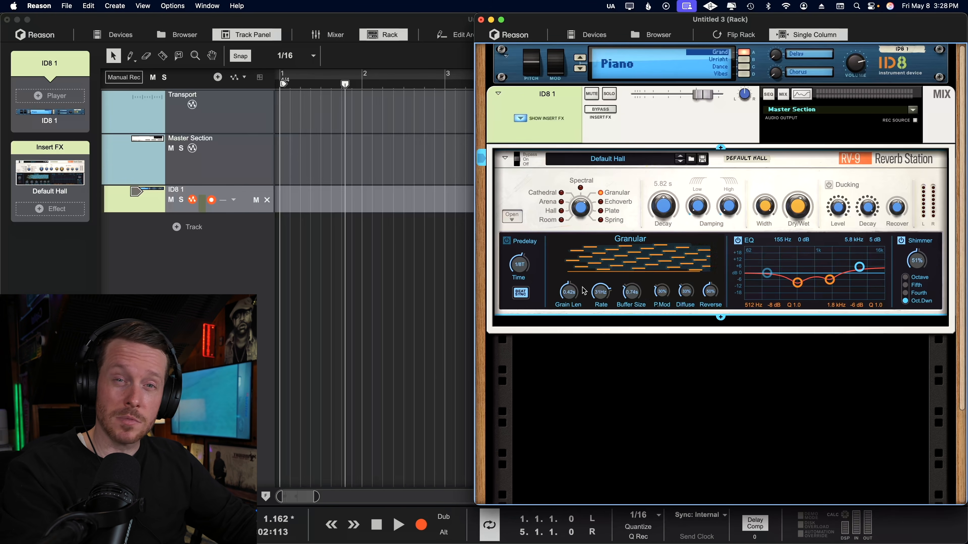
pyautogui.moveTo(662, 304); pyautogui.dragTo(714, 259)
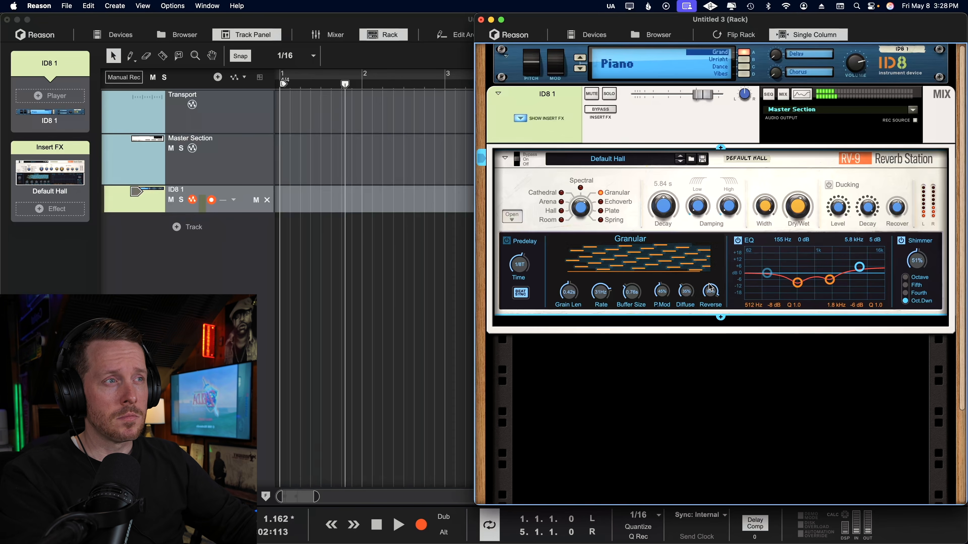
pyautogui.moveTo(710, 294); pyautogui.dragTo(711, 314)
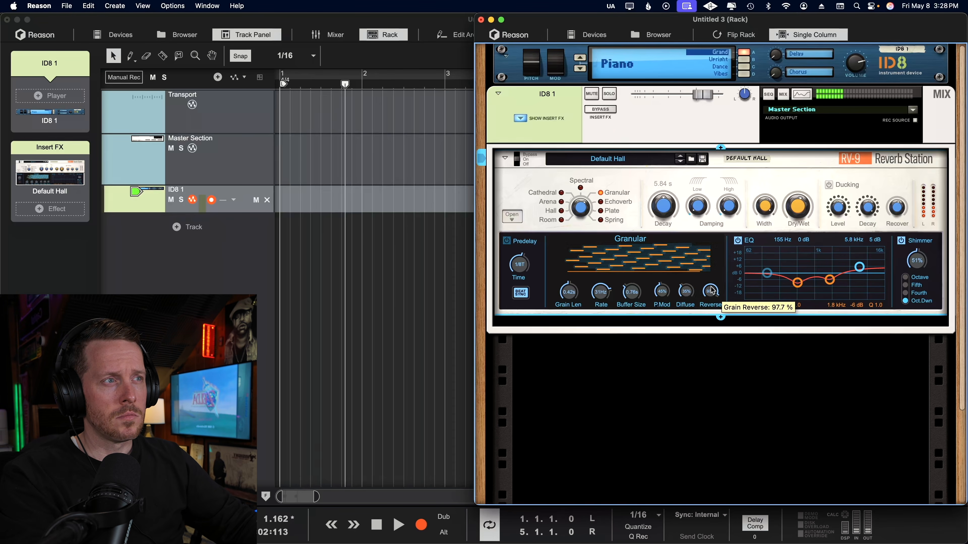